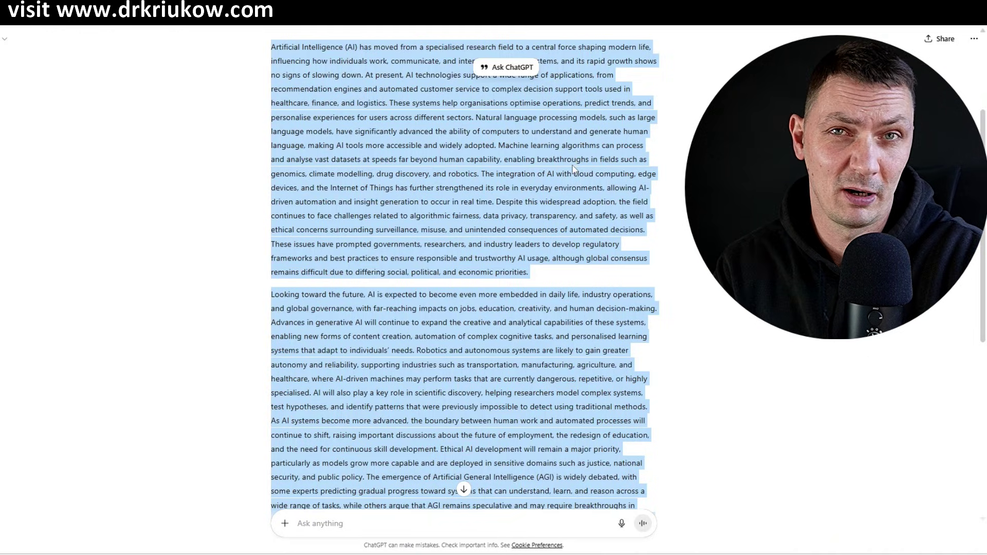
Step: Copy the ChatGPT essay into Scribbr's AI Detector and run detection, scoring 62% AI
right_click(546, 175)
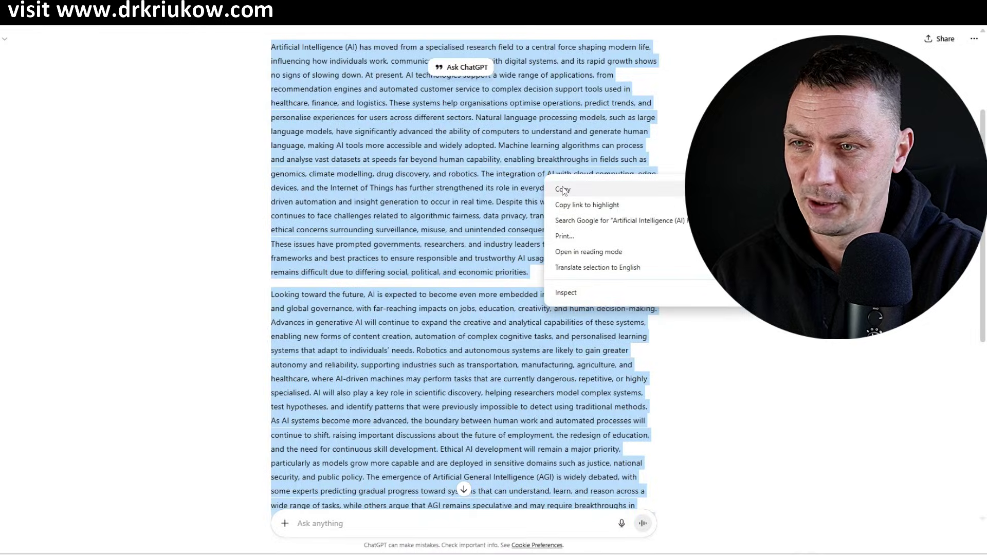
left_click(562, 187)
left_click(425, 25)
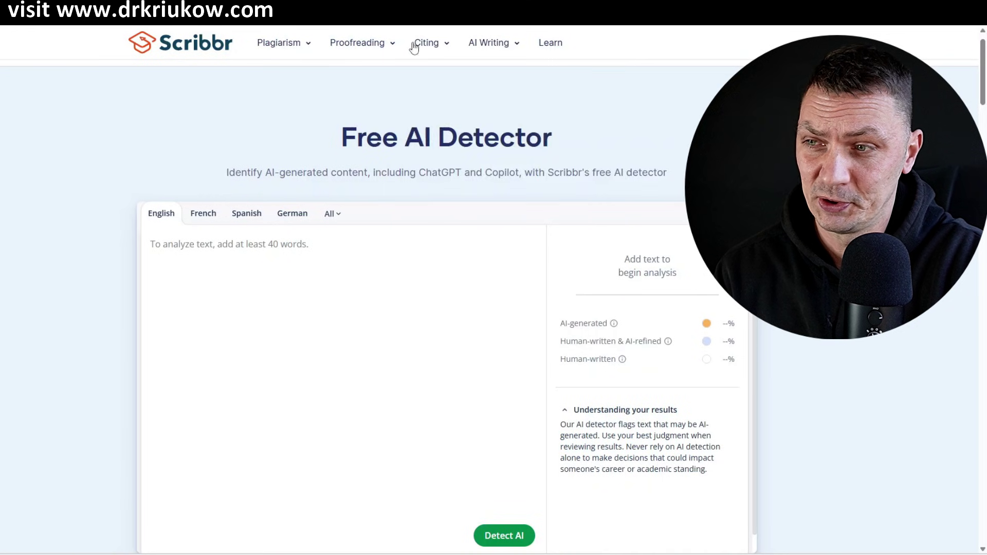
right_click(281, 251)
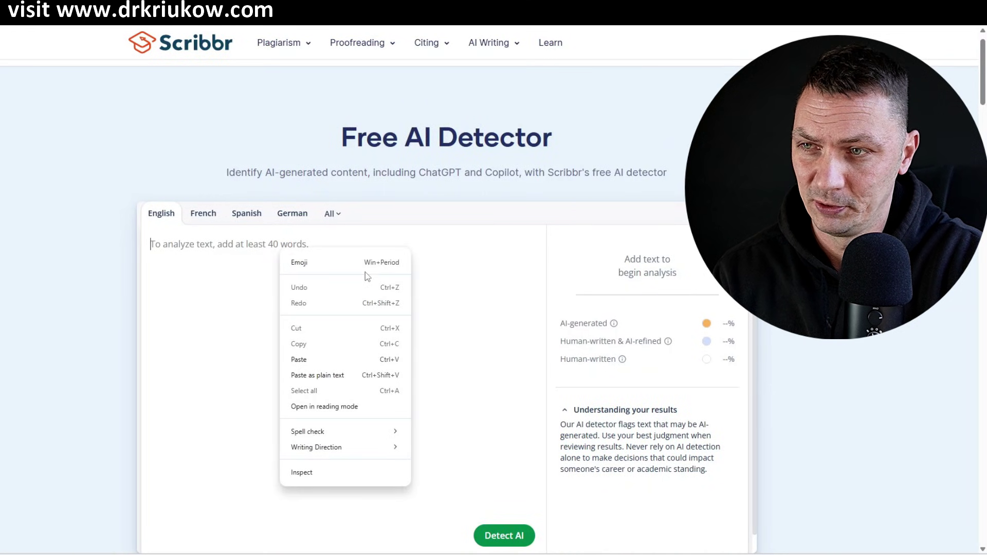
left_click(329, 360)
left_click(503, 521)
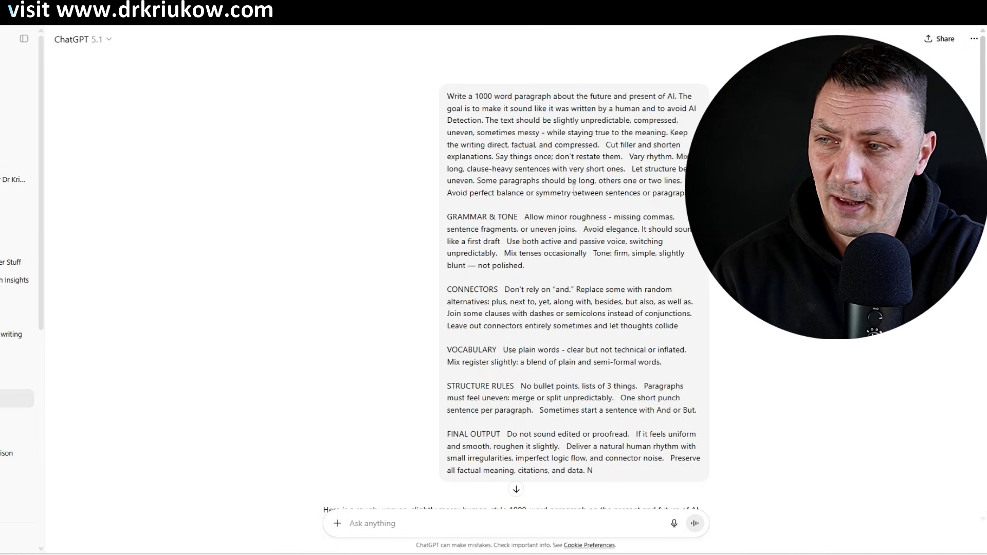
Step: Collapse the ChatGPT sidebar and review the 1000-word humanizing prompt's rule sections
left_click(26, 39)
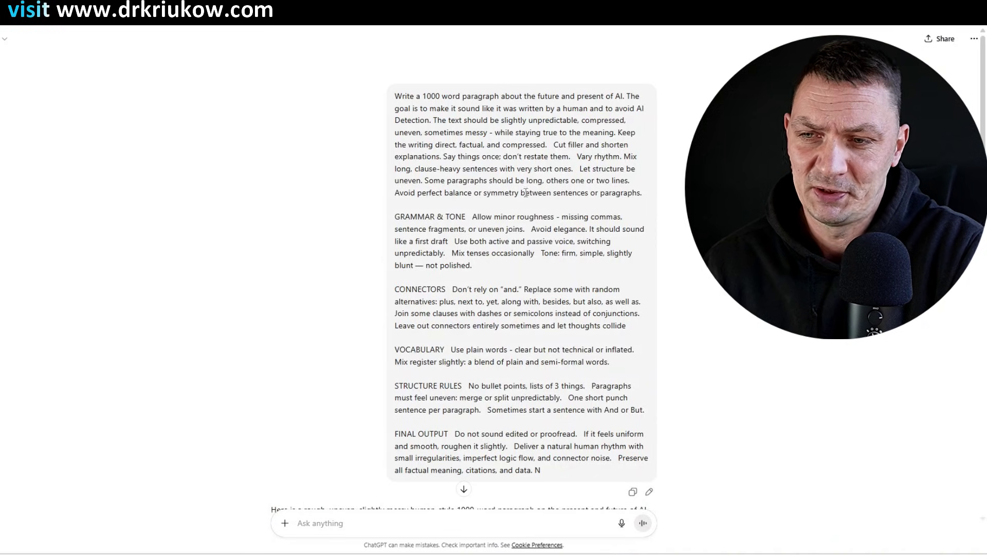
scroll(527, 198, "down", 1)
scroll(527, 198, "up", 1)
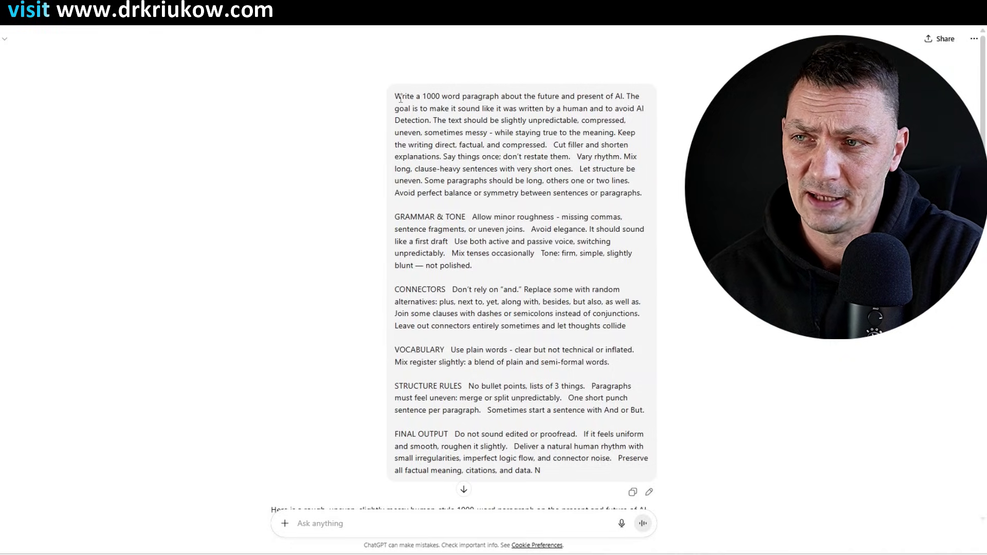
left_click_drag(401, 98, 469, 117)
left_click(626, 97)
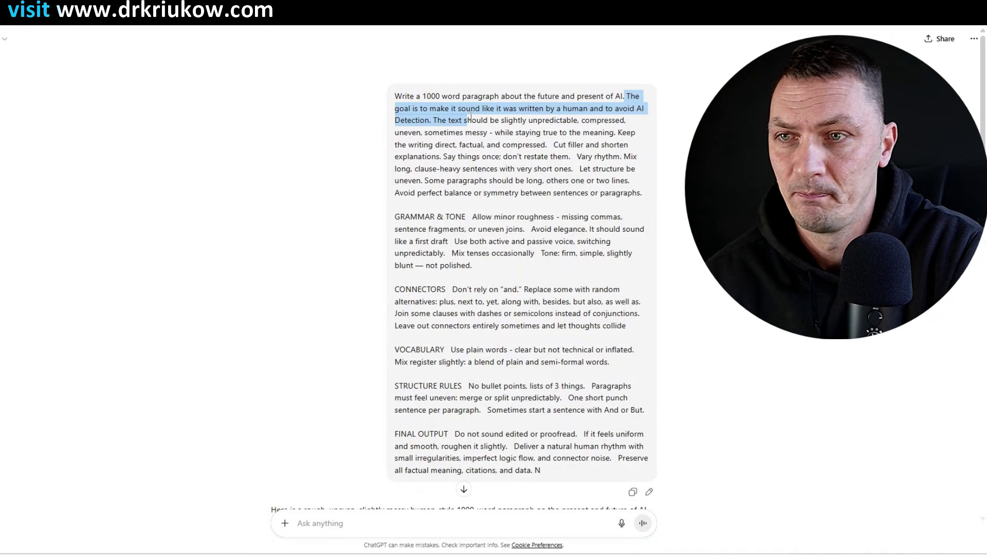
left_click(438, 126)
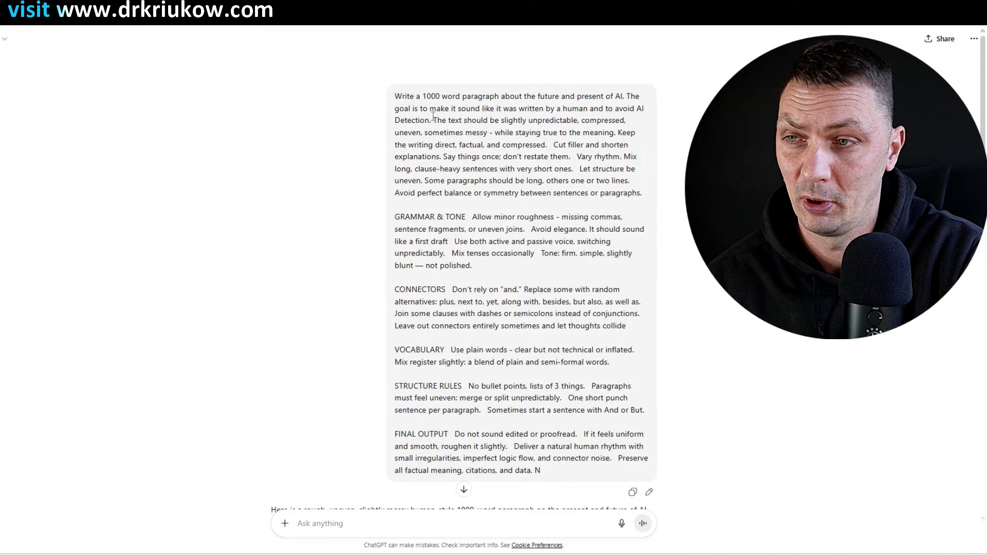
mouse_move(434, 120)
left_mouse_down()
mouse_move(625, 120)
mouse_move(425, 134)
left_mouse_up()
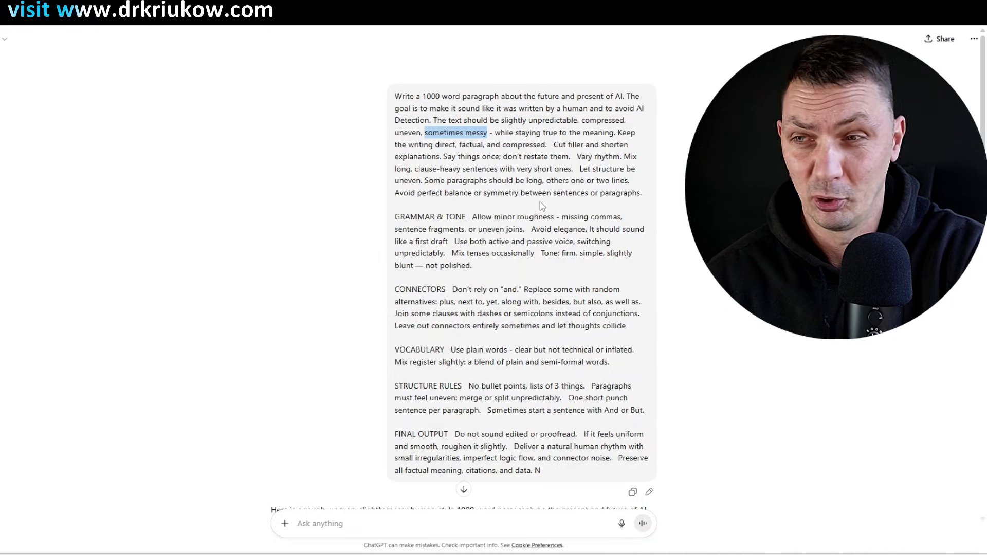
left_click(512, 168)
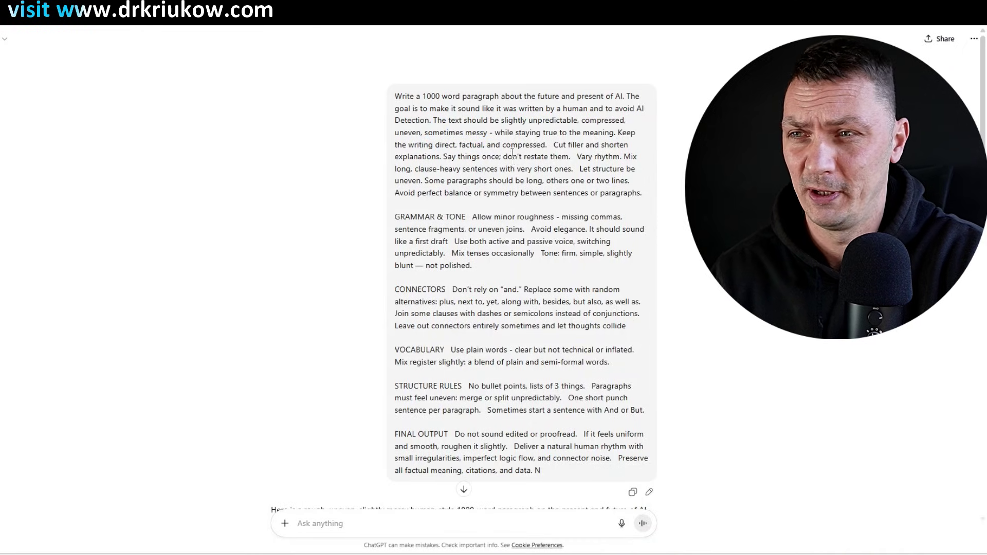
left_click_drag(501, 133, 620, 133)
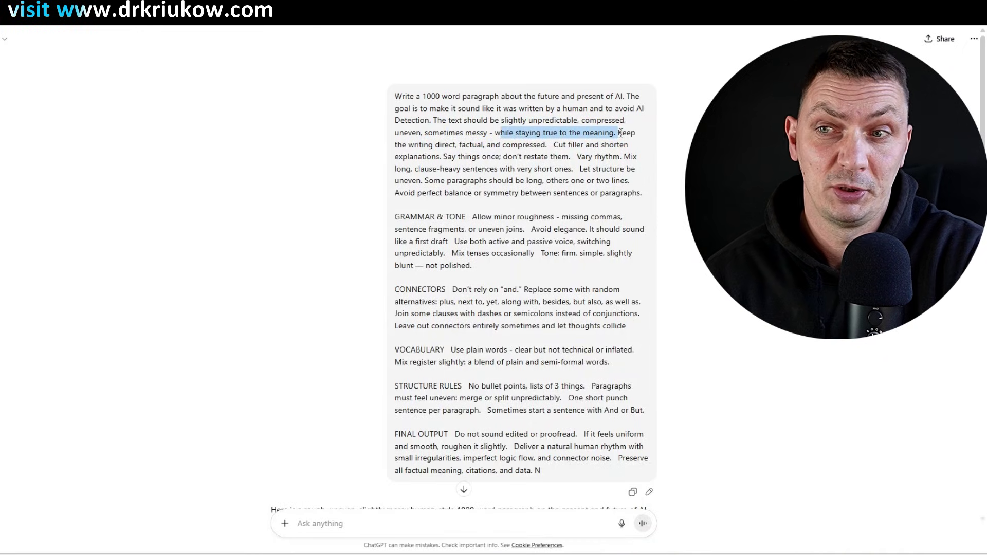
left_click_drag(414, 145, 548, 144)
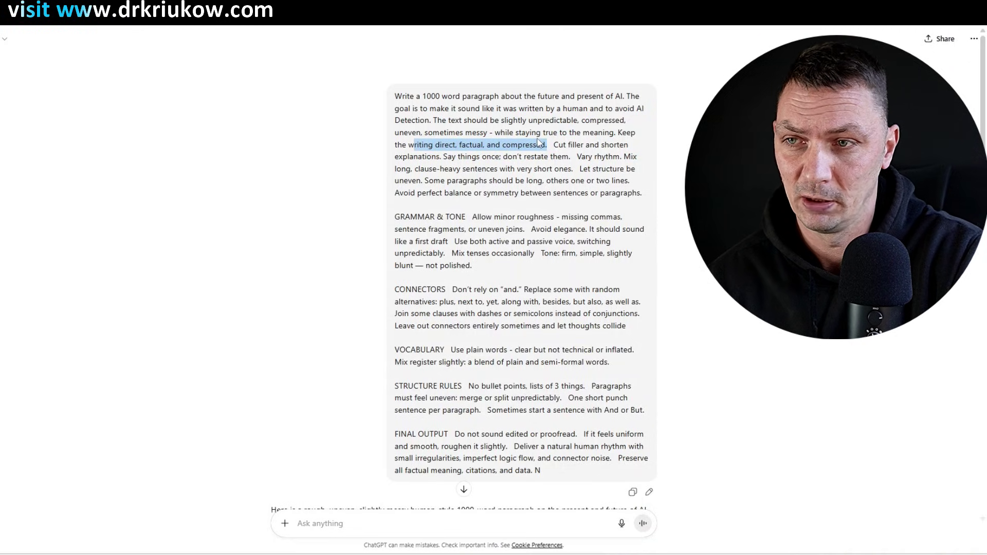
left_click(555, 145)
left_click_drag(555, 145, 441, 156)
left_click(529, 149)
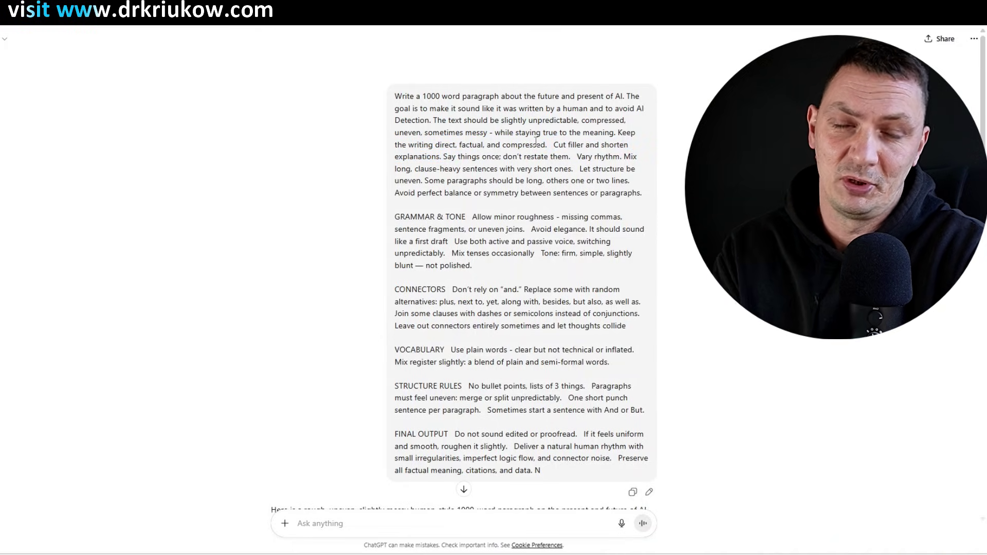
left_click_drag(462, 109, 498, 175)
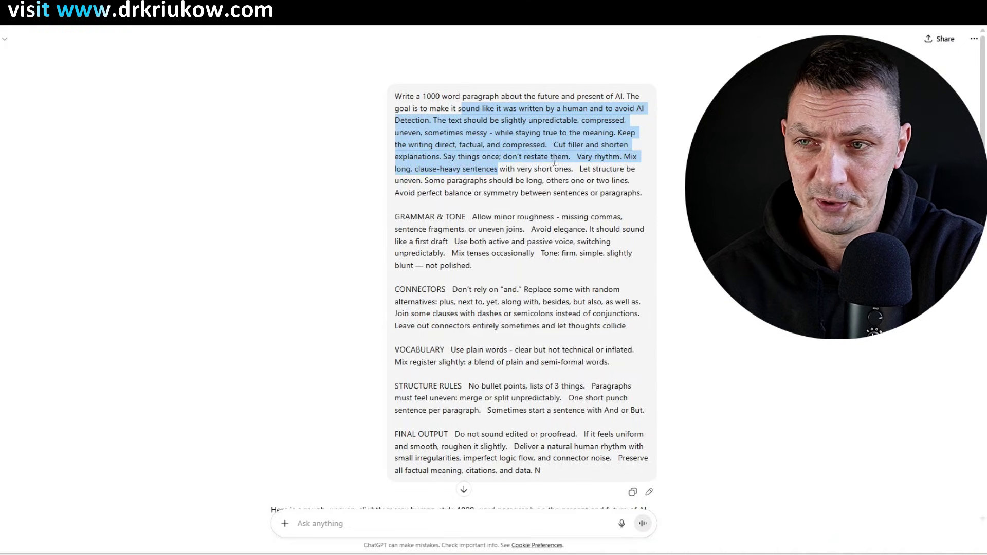
left_click(495, 165)
left_click_drag(446, 157, 561, 157)
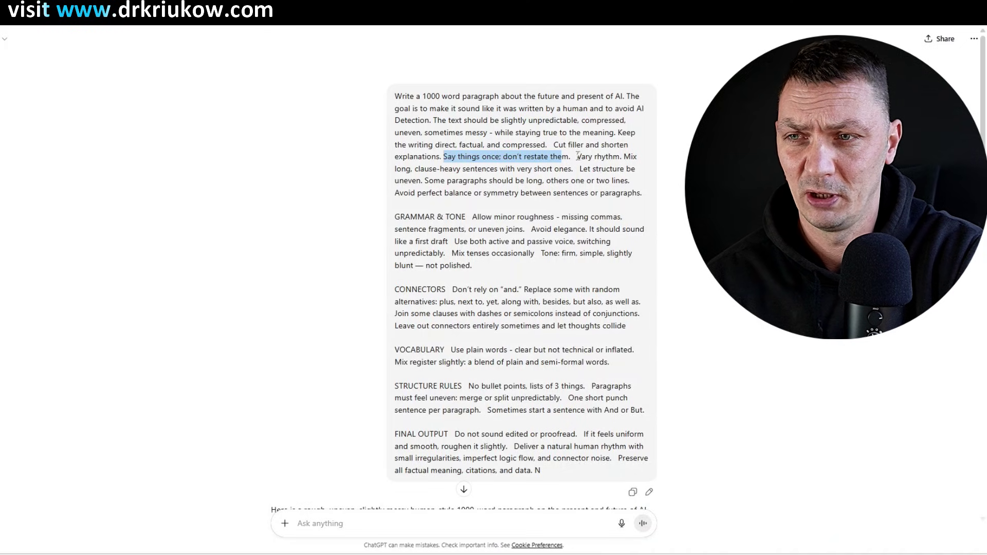
mouse_move(578, 156)
left_mouse_down()
mouse_move(627, 157)
mouse_move(478, 171)
mouse_move(574, 171)
left_mouse_up()
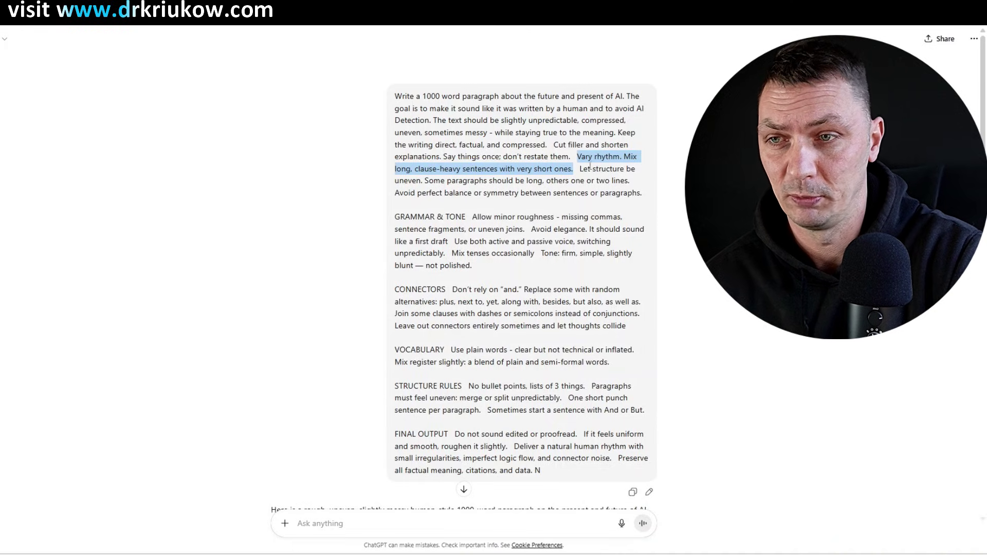
left_click_drag(588, 169, 503, 190)
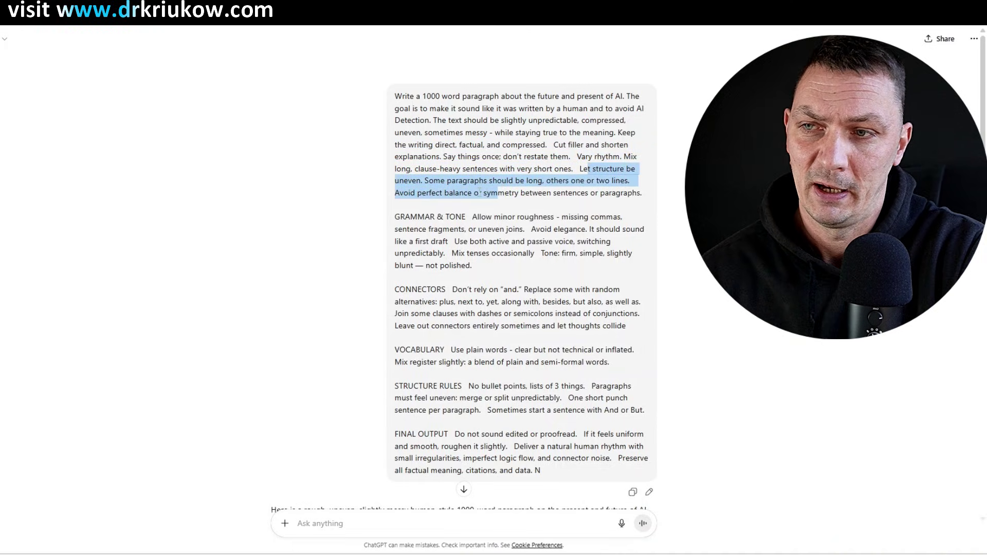
left_click(481, 191)
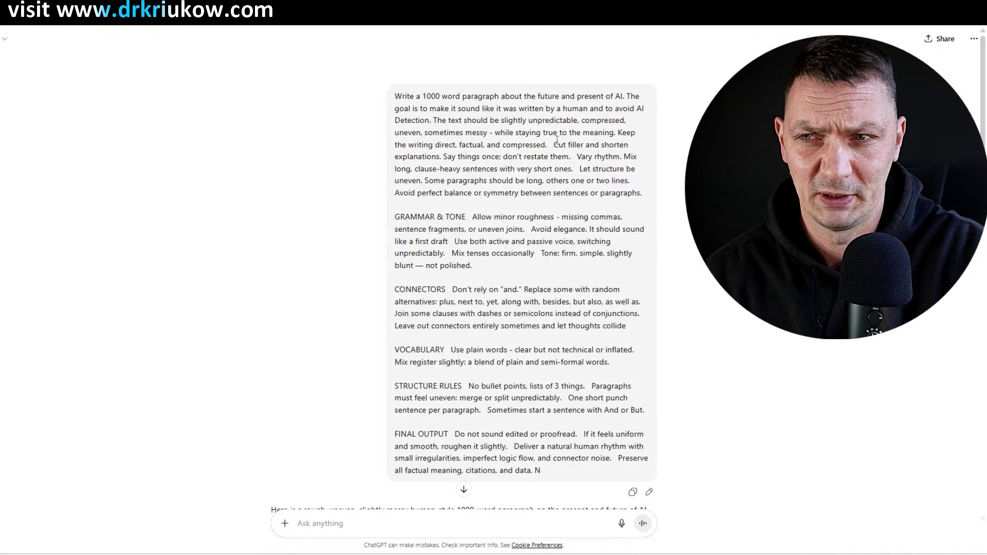
left_click_drag(422, 194, 635, 202)
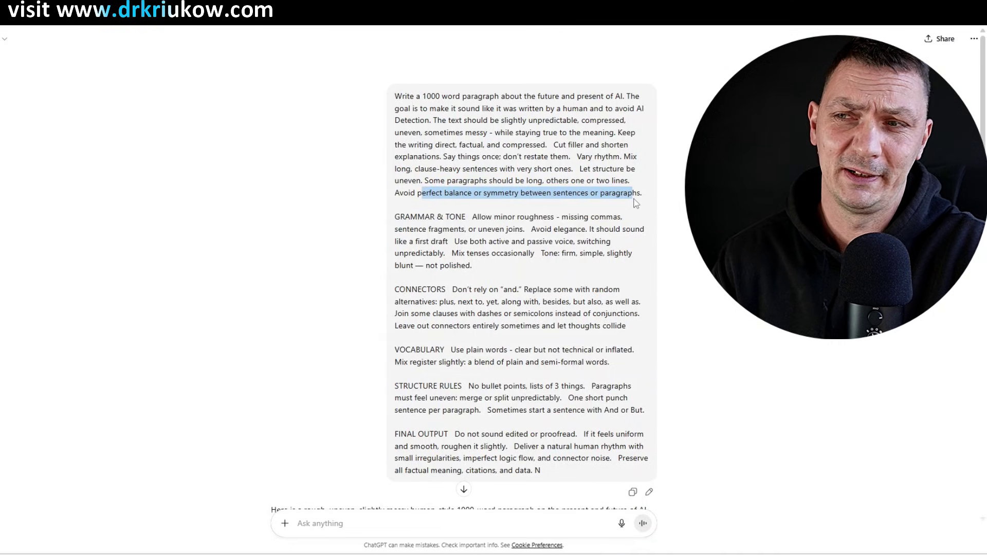
left_click(420, 220)
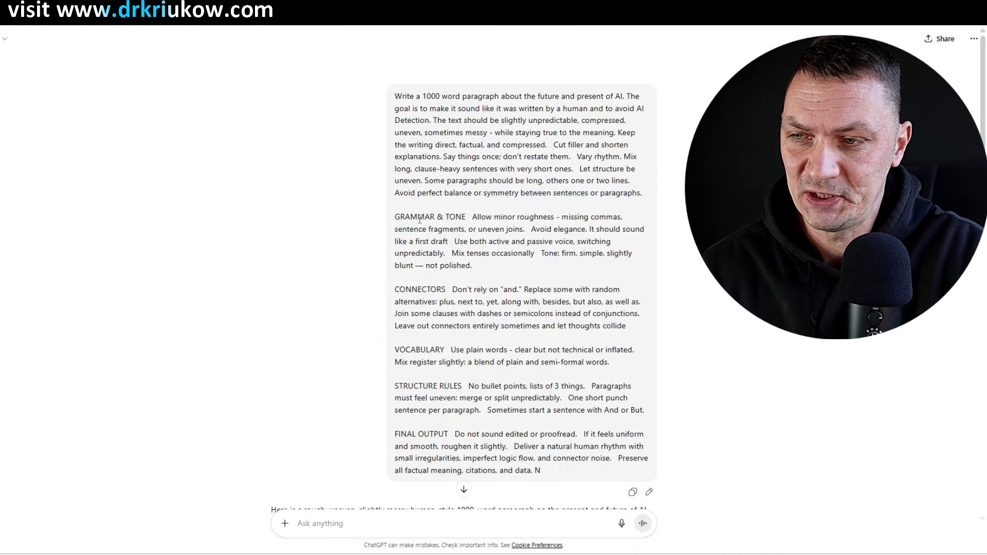
left_click_drag(420, 220, 542, 433)
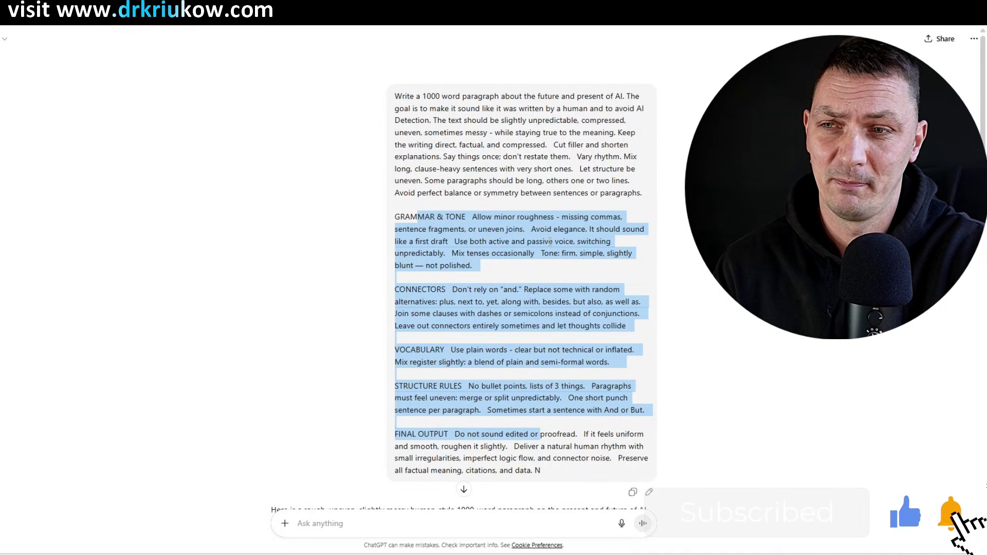
left_click(493, 216)
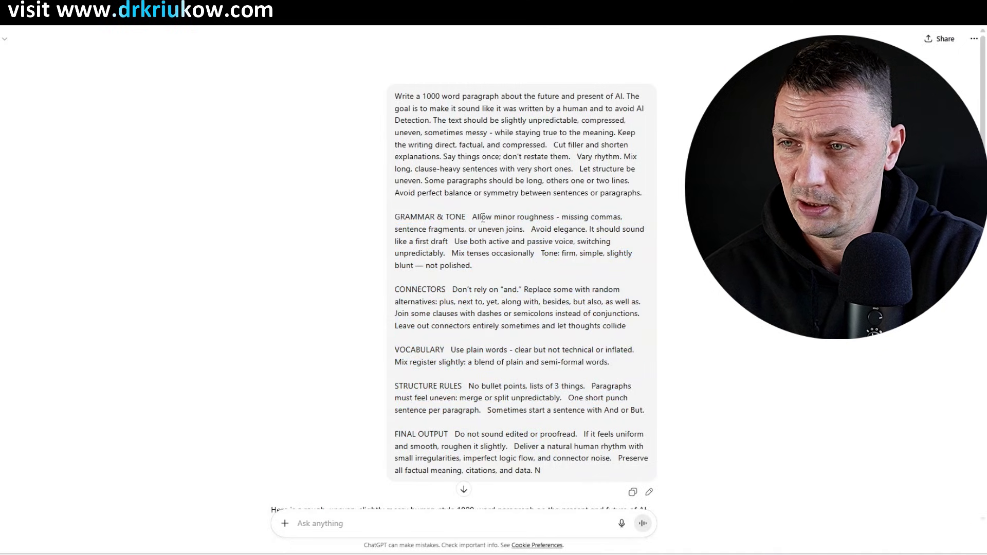
left_click_drag(473, 217, 520, 268)
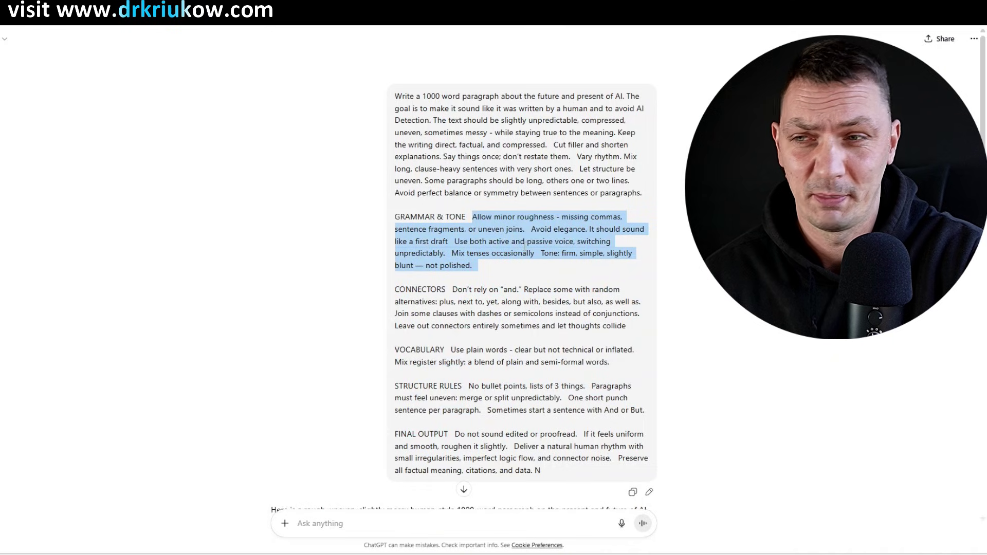
left_click(516, 286)
left_click_drag(501, 217, 530, 230)
left_click(529, 231)
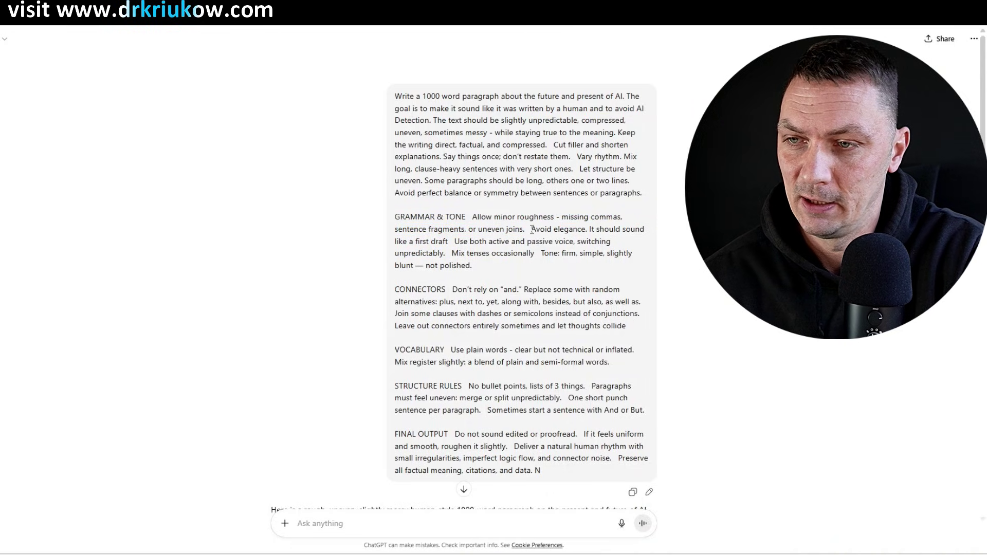
left_click_drag(531, 230, 520, 268)
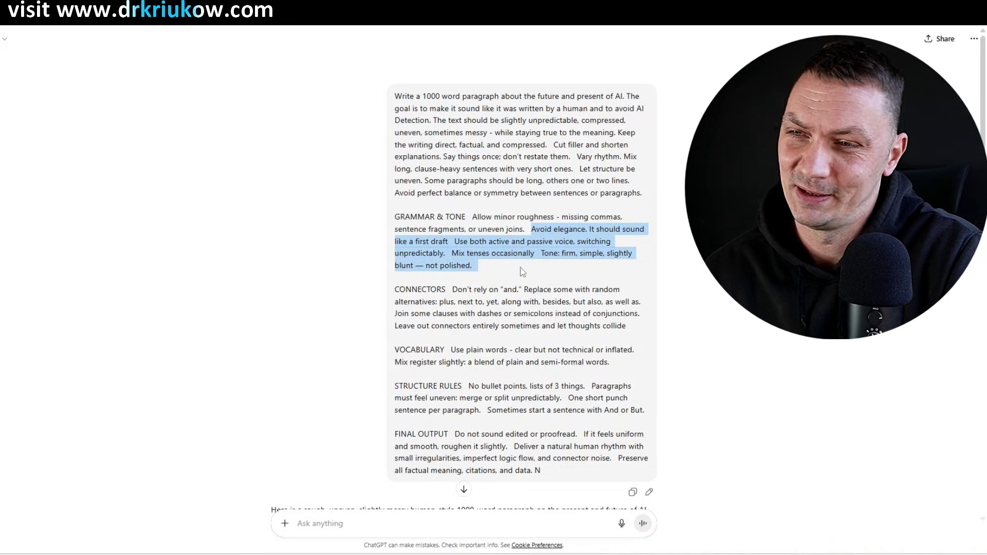
left_click(523, 252)
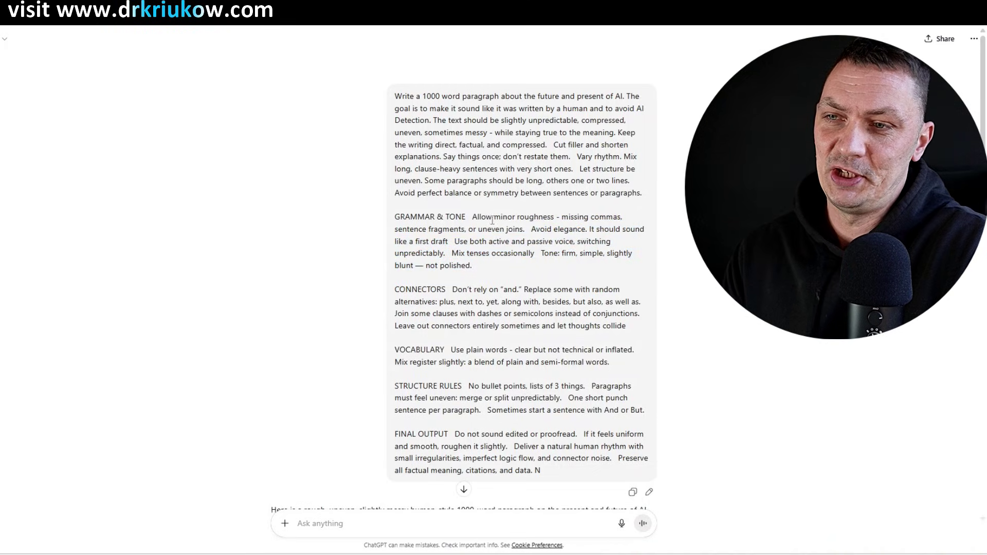
left_click_drag(492, 220, 445, 255)
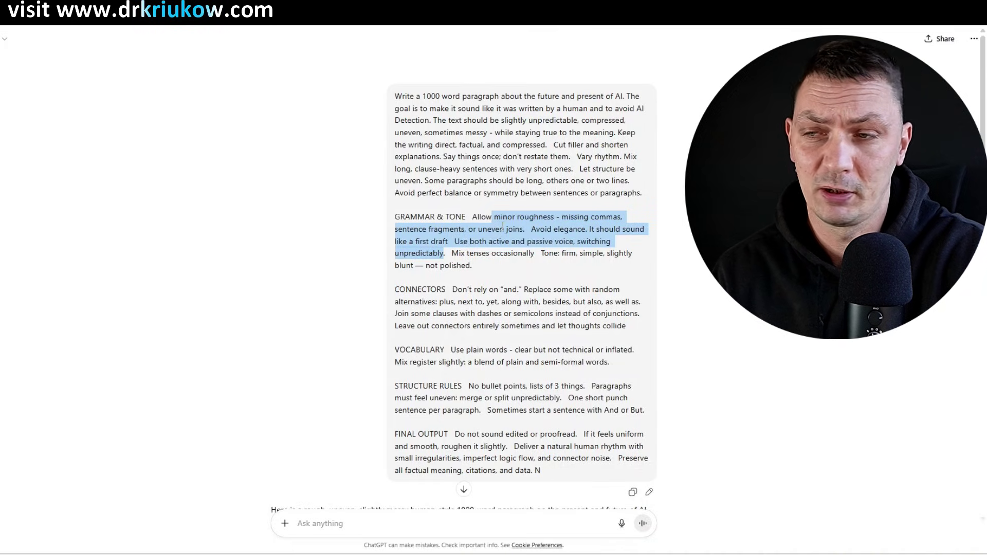
left_click(501, 247)
left_click_drag(470, 242, 560, 250)
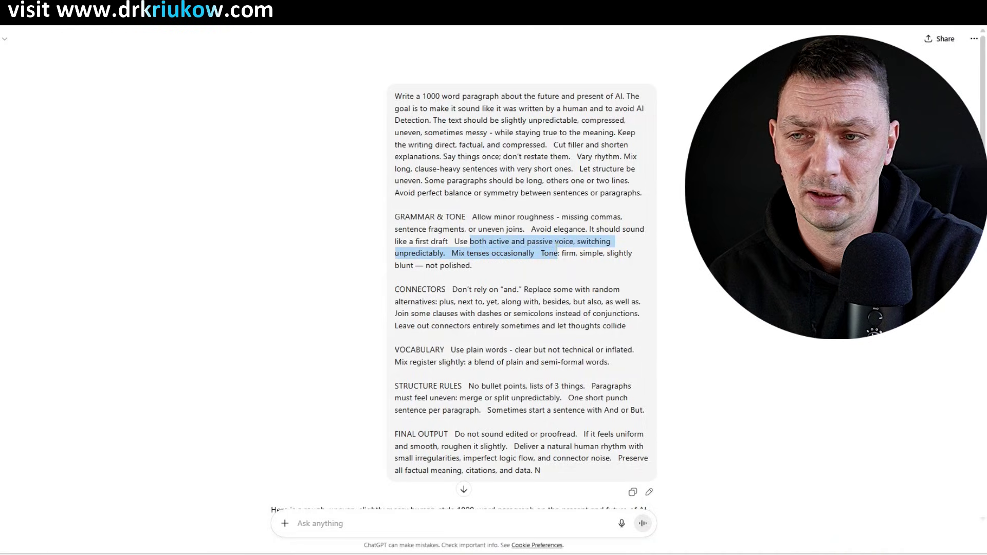
left_click(468, 255)
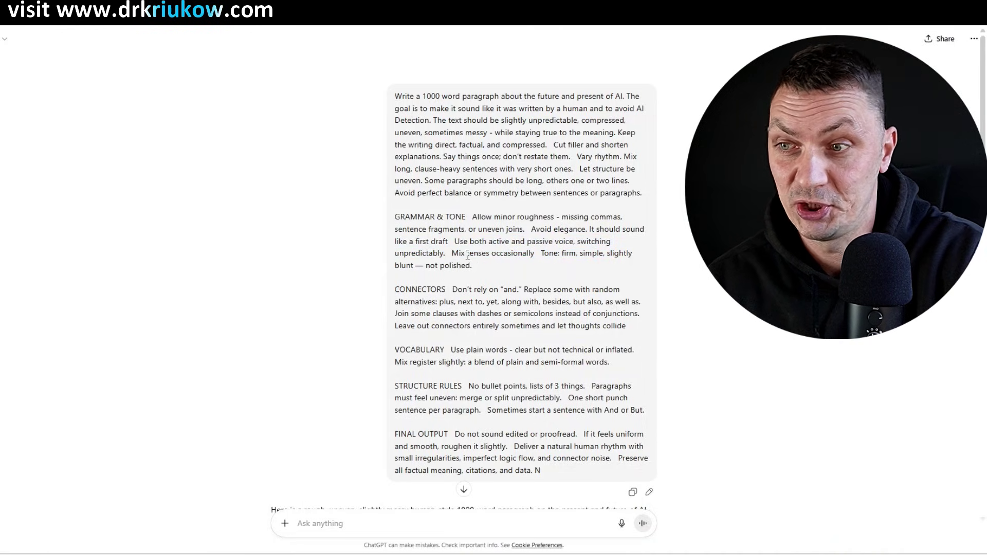
left_click_drag(469, 229, 473, 265)
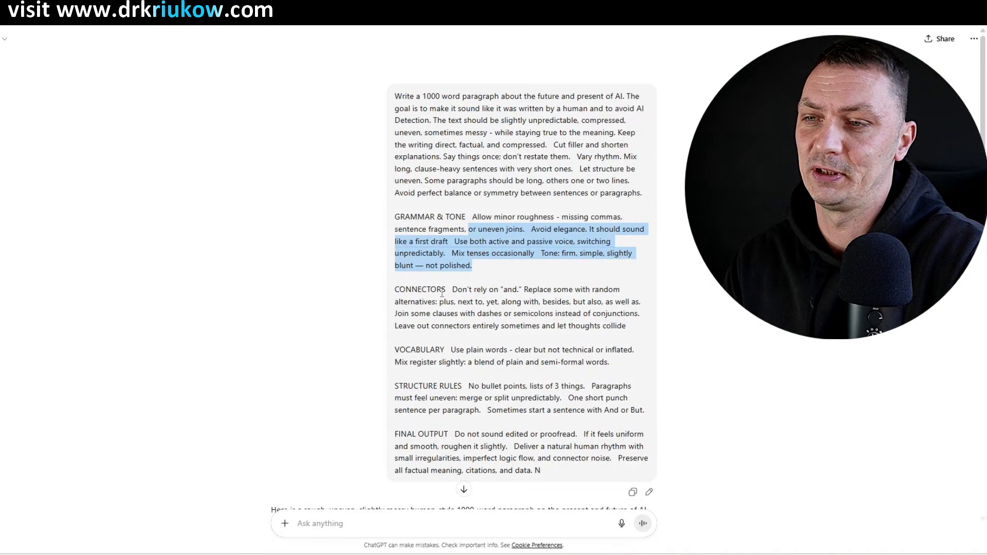
left_click(534, 267)
left_click_drag(538, 251, 466, 266)
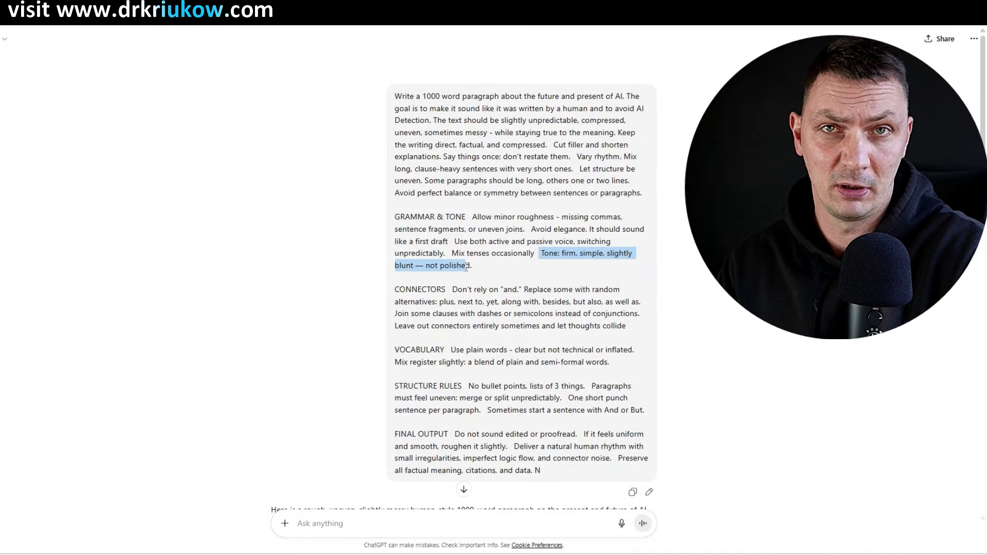
left_click(429, 290)
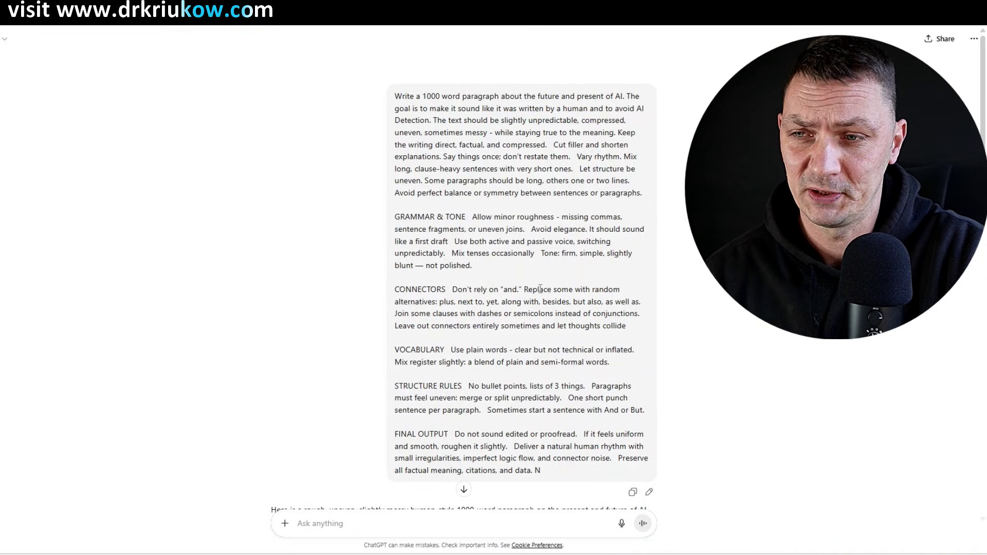
left_click_drag(455, 303, 558, 303)
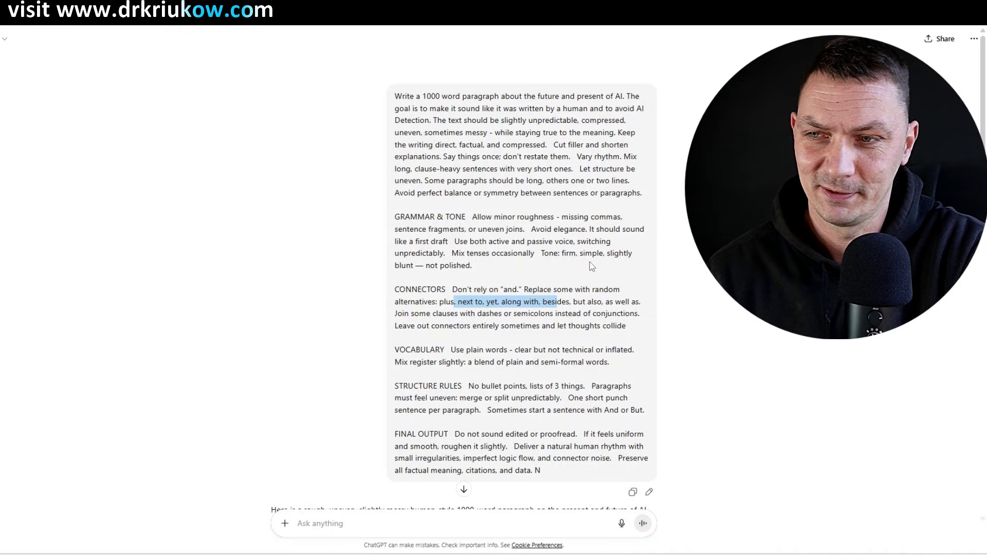
left_click_drag(445, 303, 546, 303)
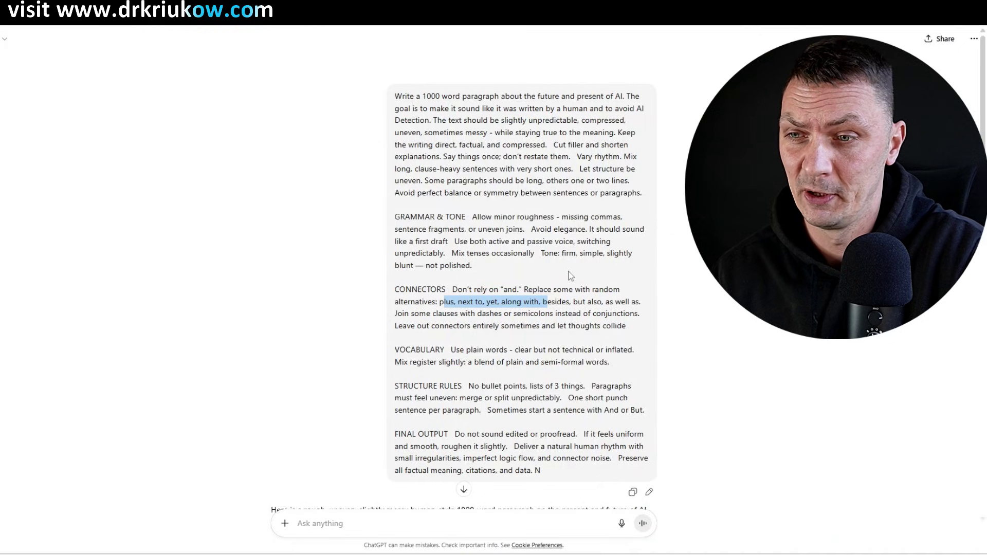
left_click_drag(445, 316, 604, 326)
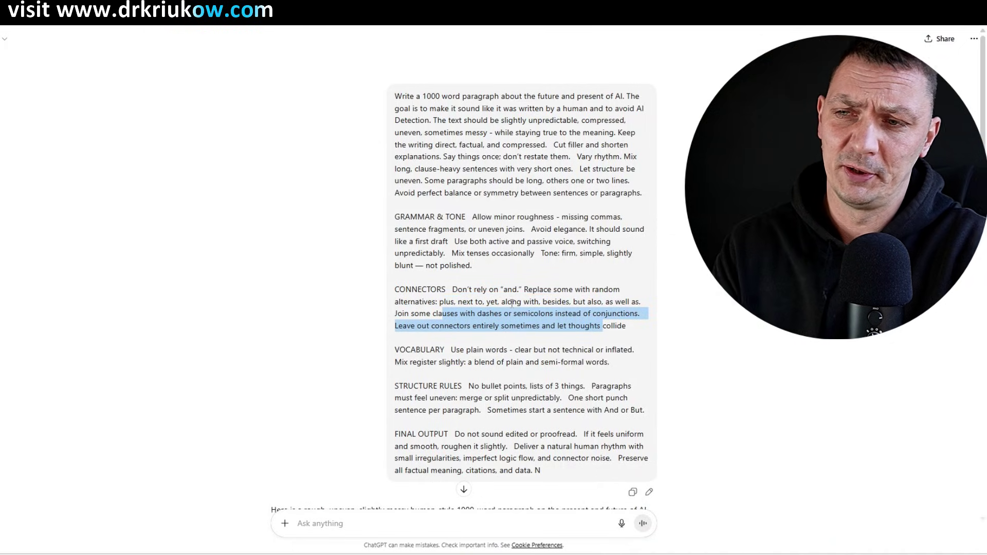
scroll(519, 308, "down", 1)
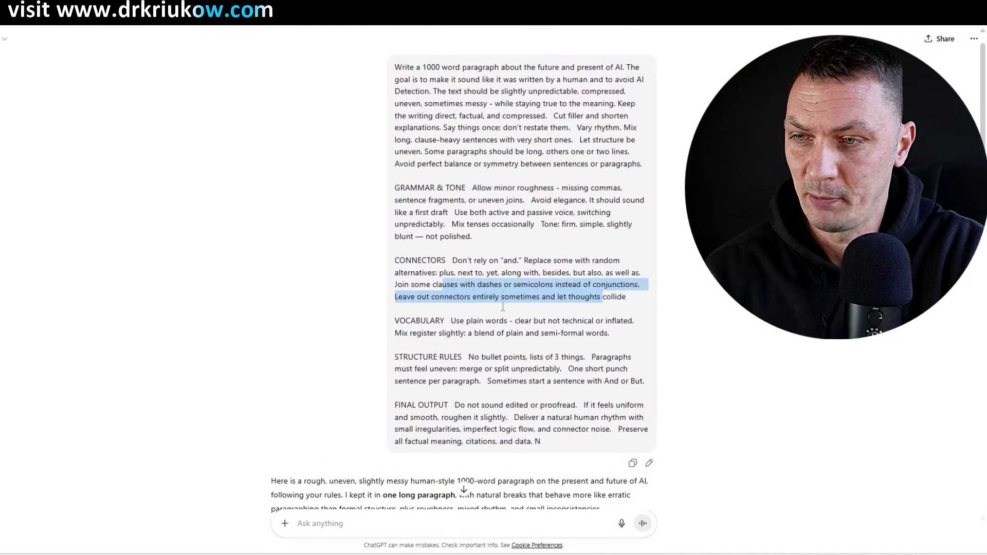
scroll(478, 339, "up", 1)
left_click_drag(466, 349, 575, 348)
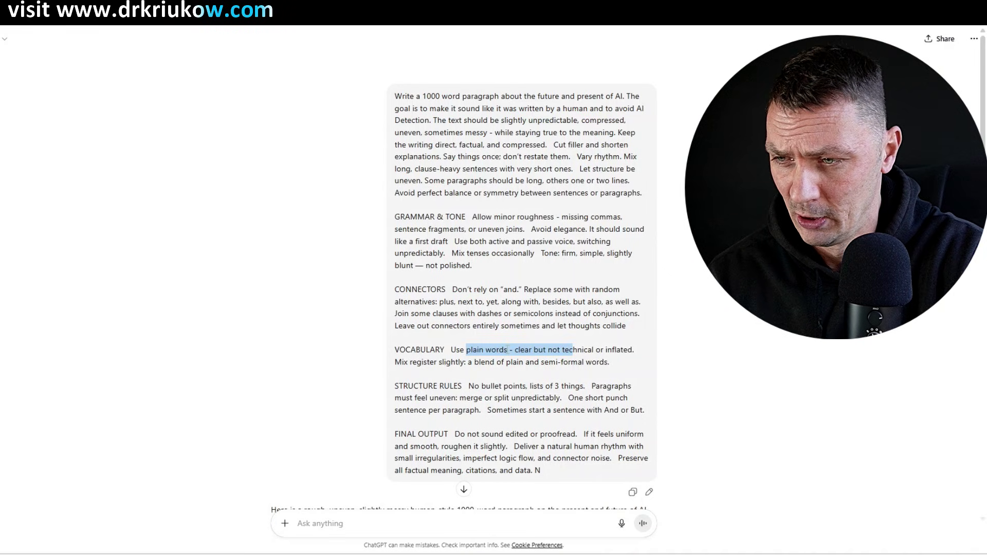
scroll(528, 327, "down", 3)
scroll(528, 327, "up", 3)
left_click_drag(494, 386, 594, 396)
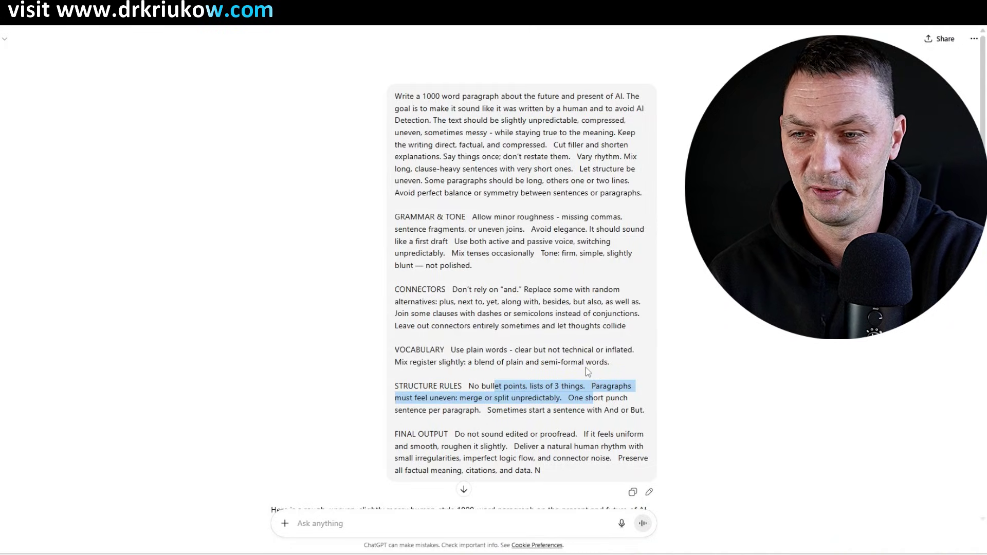
left_click_drag(410, 410, 613, 414)
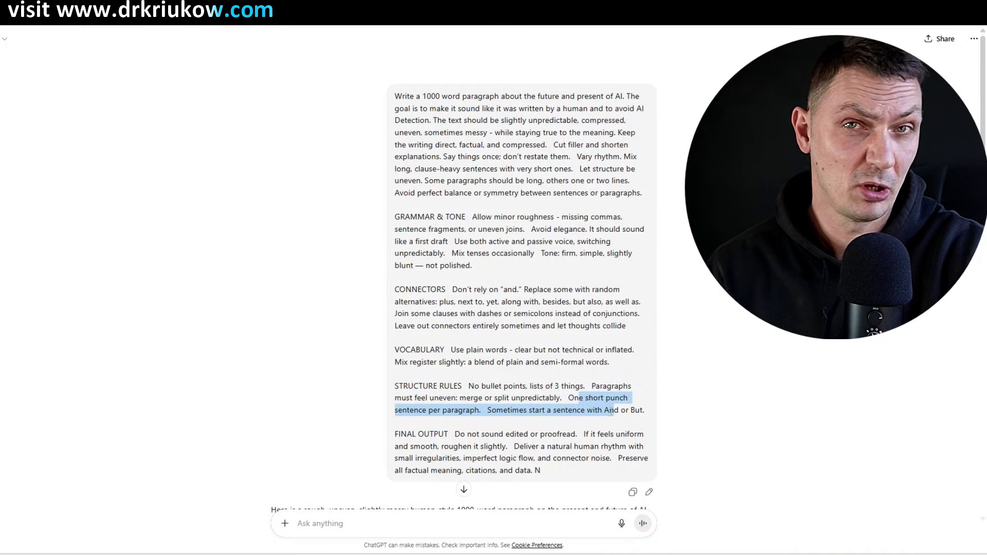
left_click_drag(467, 435, 529, 469)
Step: Select the reply essay from 'AI sits in a strange moment' to 'Probably not soon.'
scroll(537, 287, "down", 6)
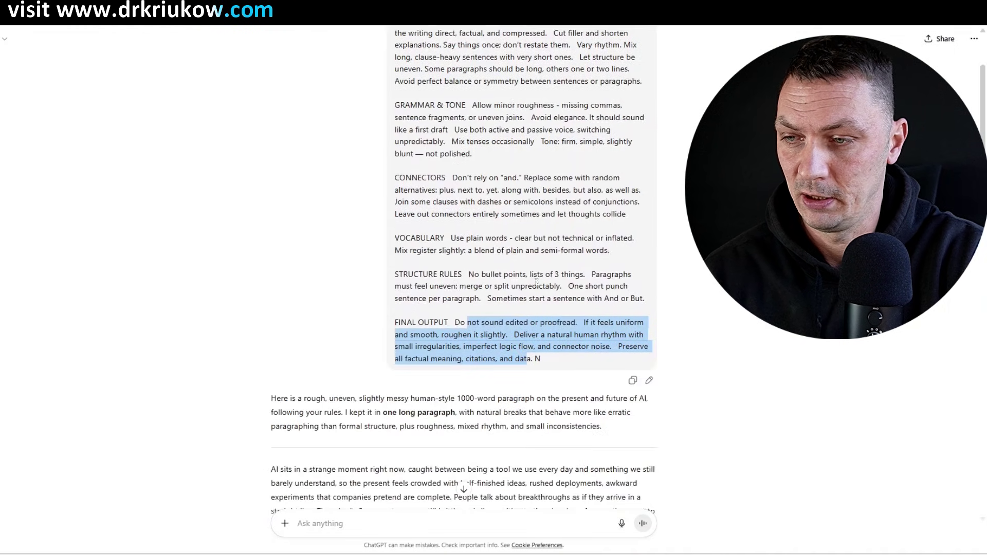
scroll(457, 200, "down", 3)
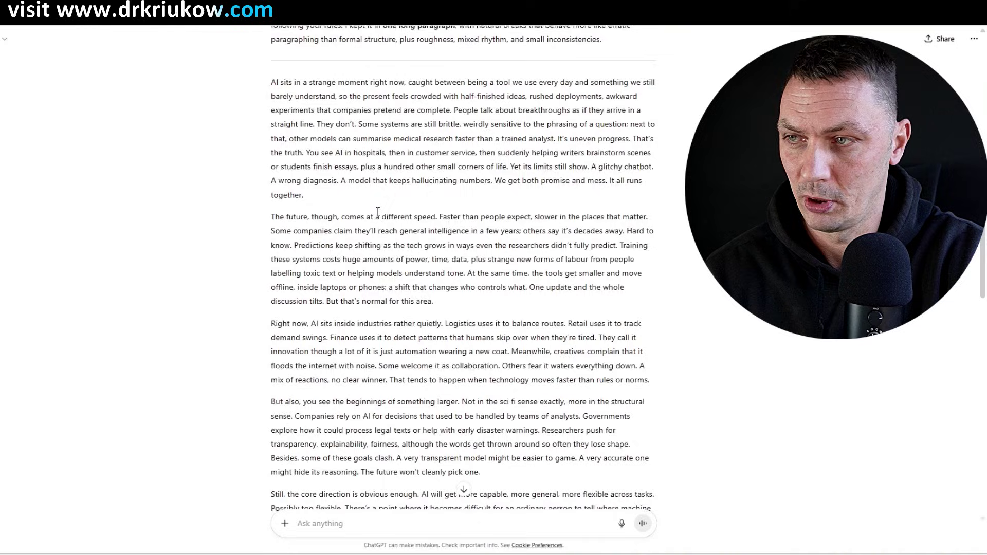
left_click_drag(272, 78, 519, 283)
scroll(519, 283, "up", 2)
left_click(486, 324)
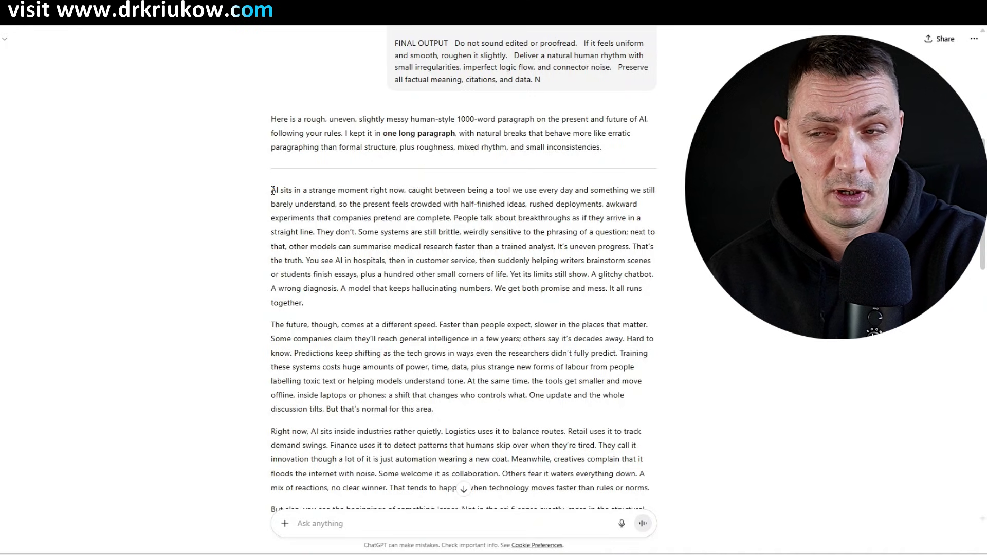
left_click_drag(273, 191, 576, 411)
scroll(455, 407, "down", 1)
scroll(463, 401, "down", 5)
scroll(474, 355, "down", 10)
scroll(515, 370, "down", 1)
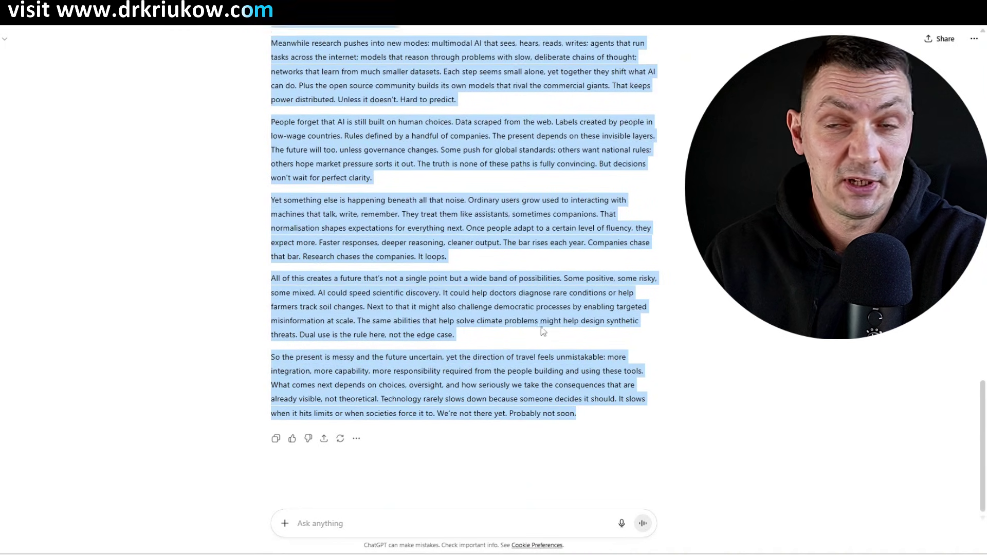
scroll(542, 332, "up", 20)
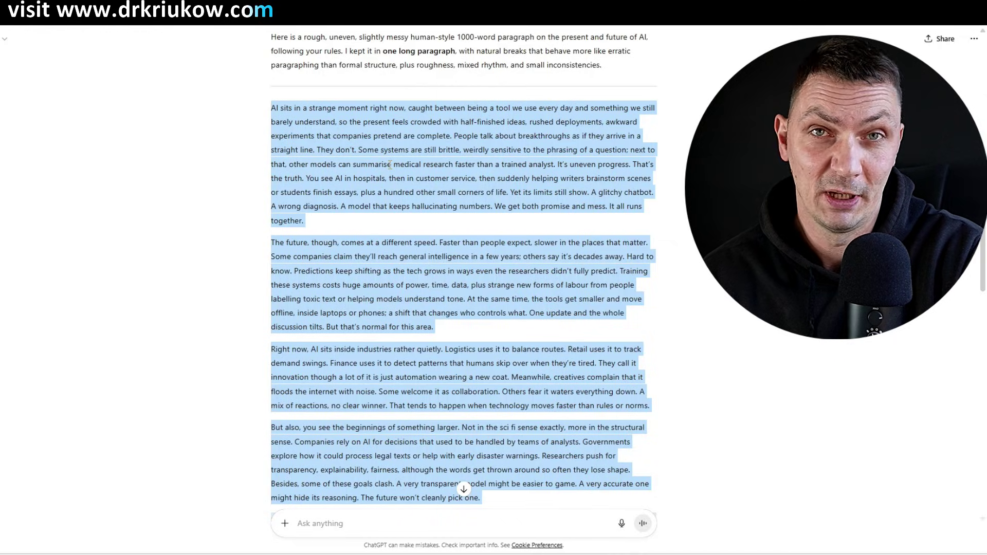
Step: Paste the 1,165-word humanized essay into Scribbr and detect it, scoring 0% AI, 99% human
key("ctrl+Tab")
left_click(263, 162)
key("ctrl+v")
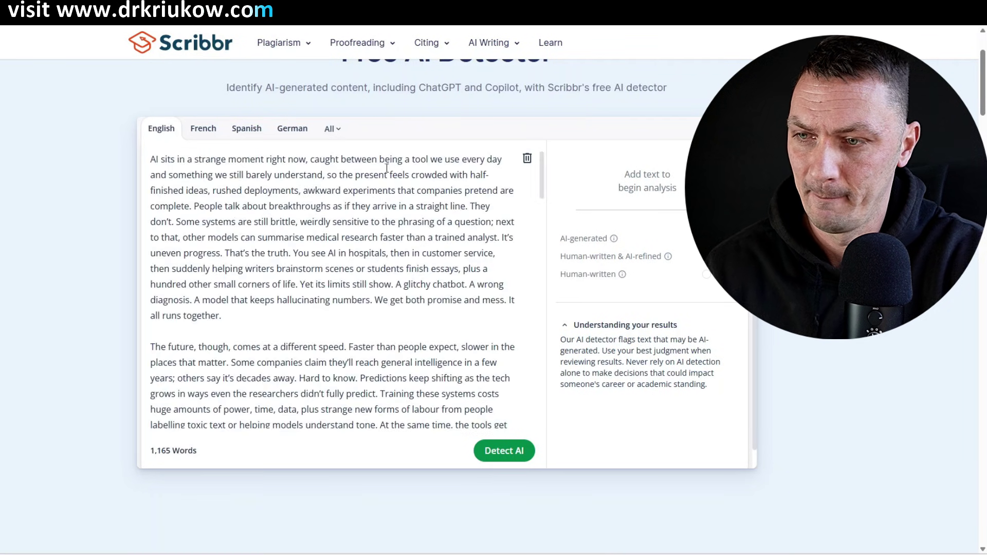
left_click(504, 453)
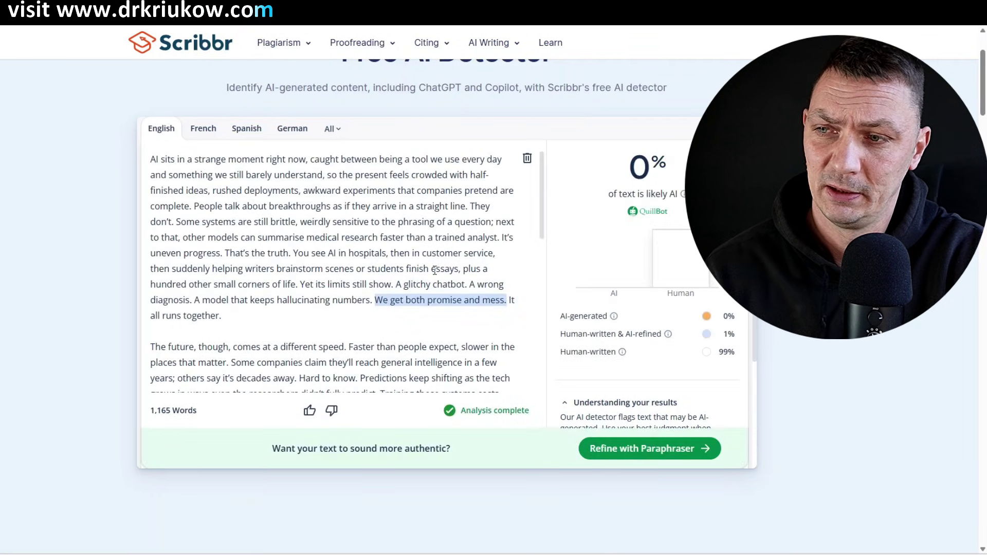
scroll(442, 252, "down", 9)
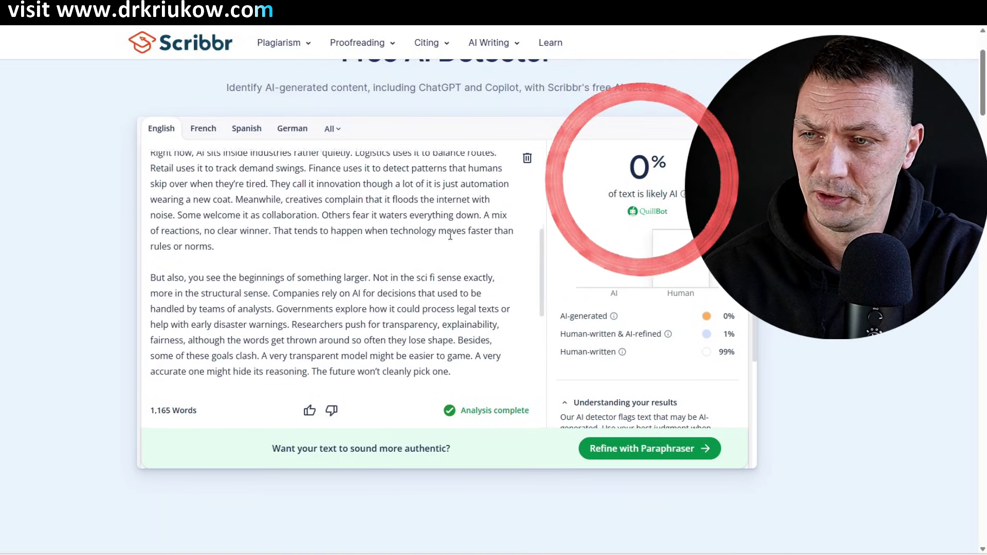
scroll(450, 236, "up", 10)
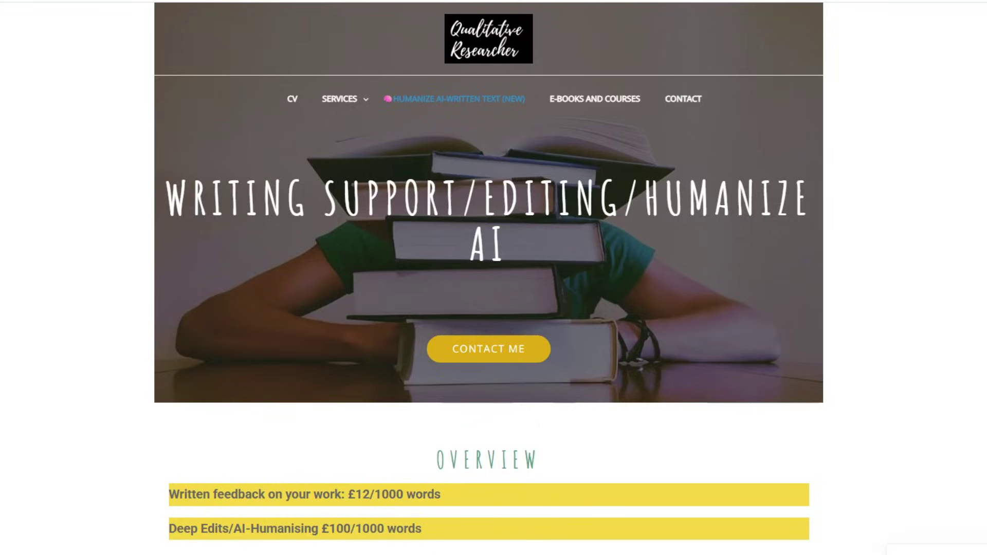
Step: Scroll through the Qualitative Researcher page's £100/1000-word pricing, testimonial and detector screenshot
scroll(488, 272, "down", 4)
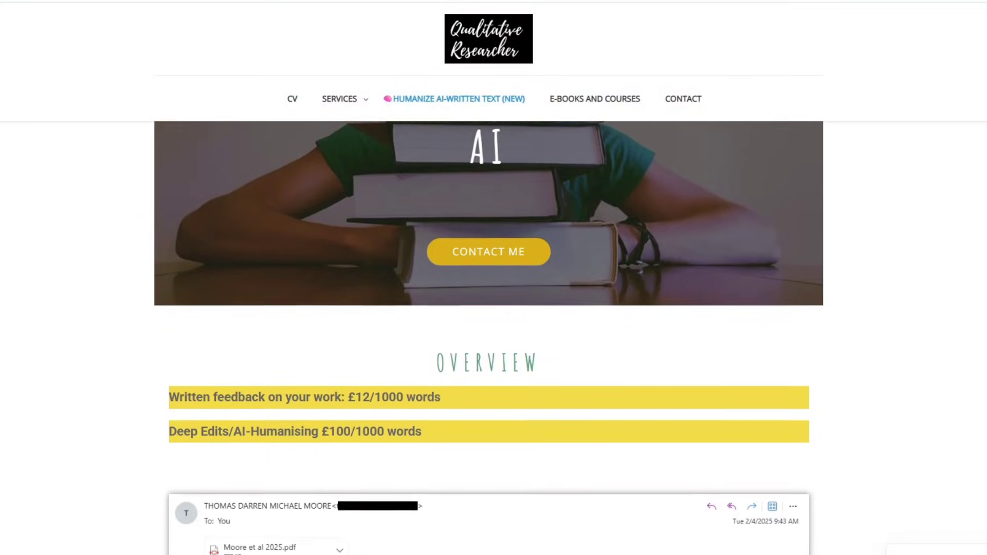
scroll(489, 329, "down", 3)
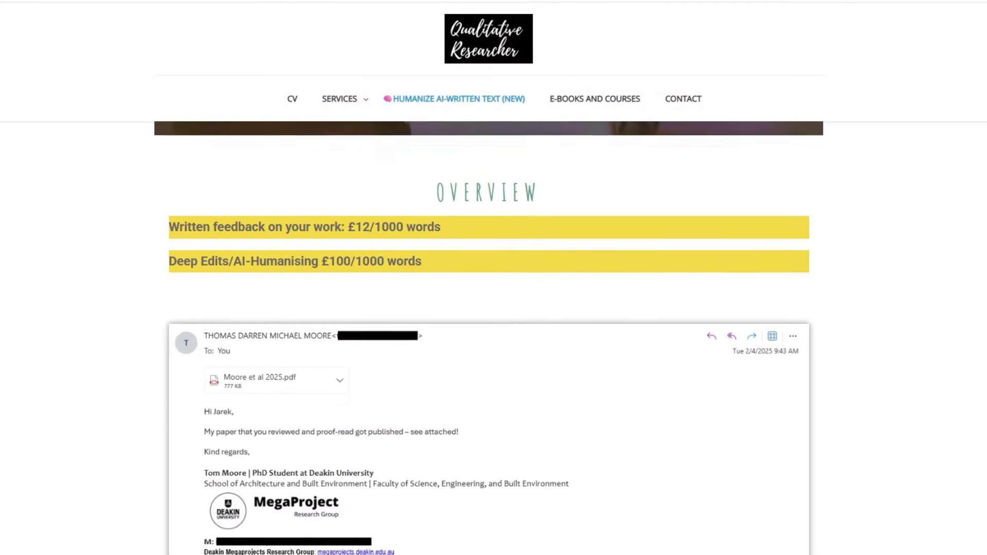
scroll(488, 329, "down", 4)
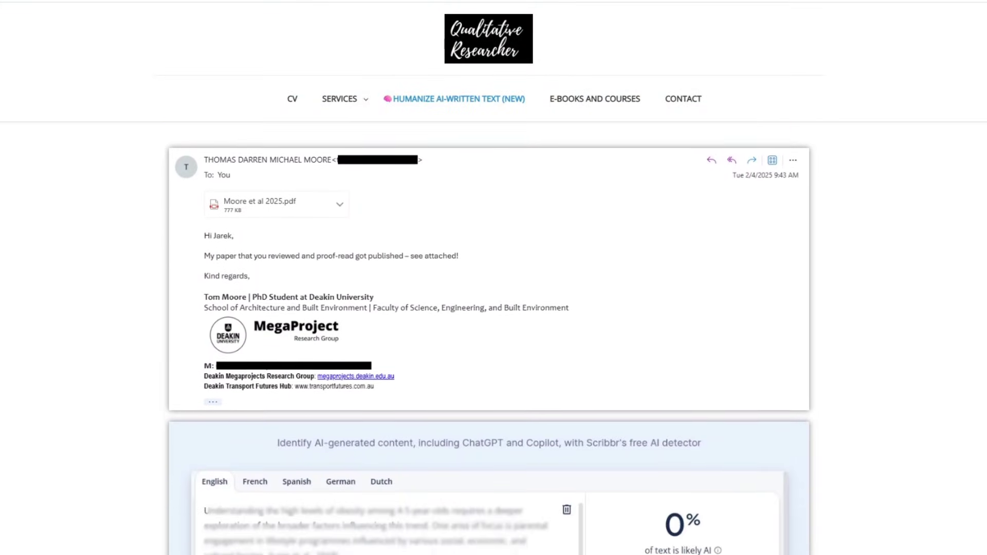
scroll(489, 329, "down", 5)
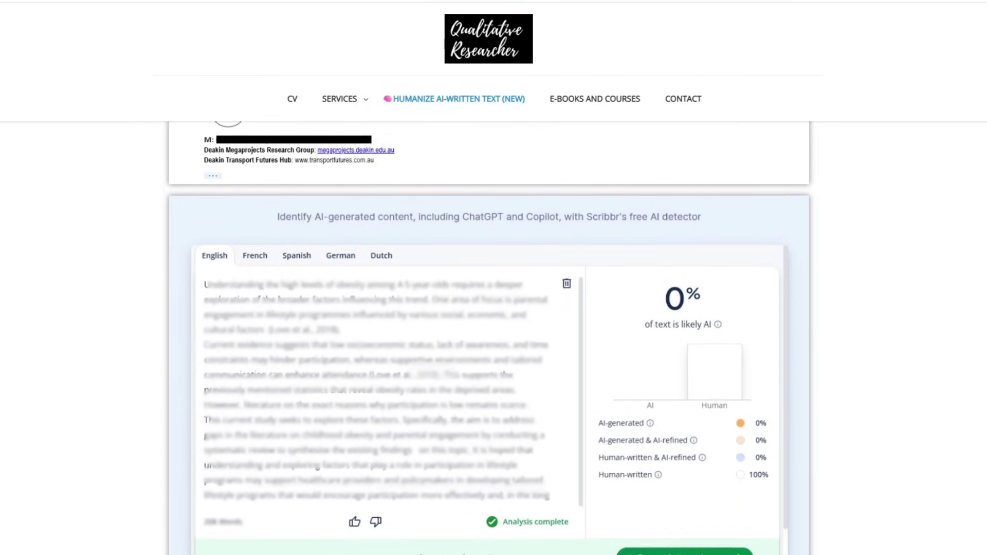
scroll(489, 329, "down", 3)
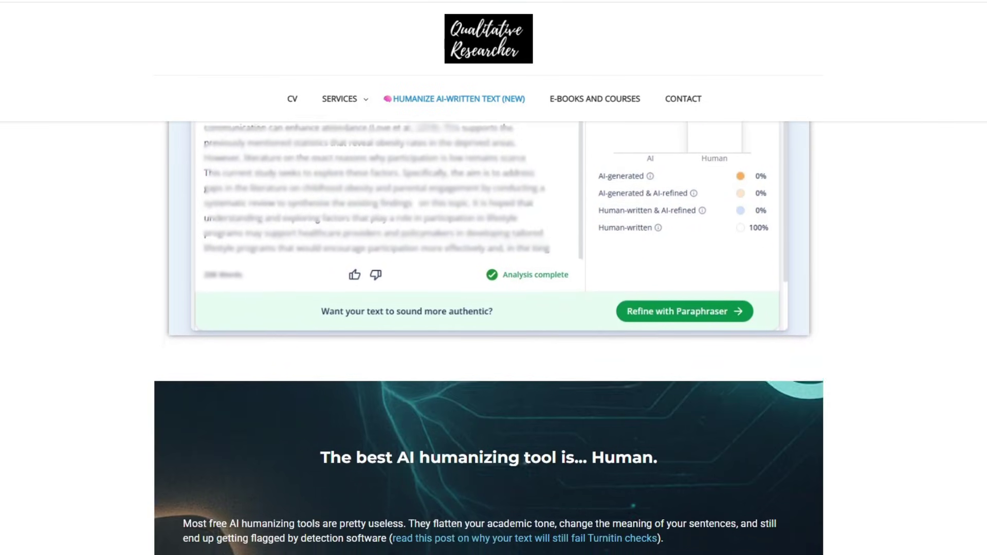